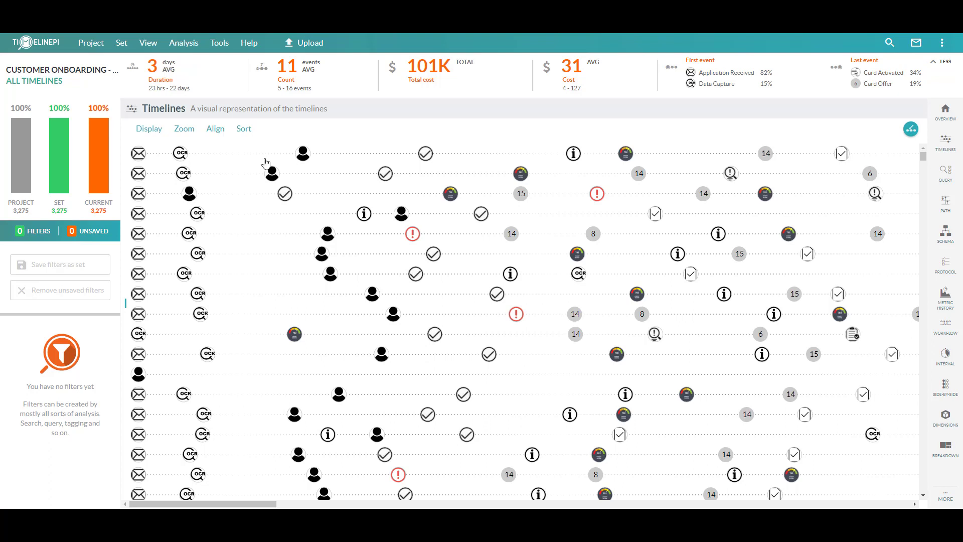
Step: Start a new query pattern with Application Received as its first event
{"action": "mouse_move", "coordinate": [271, 173]}
{"action": "mouse_move", "coordinate": [390, 180]}
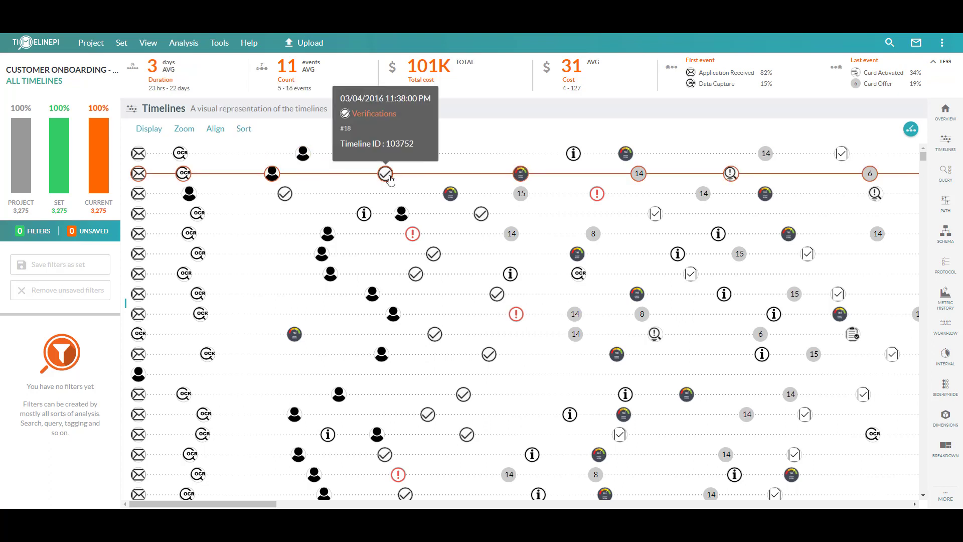
{"action": "mouse_move", "coordinate": [524, 184]}
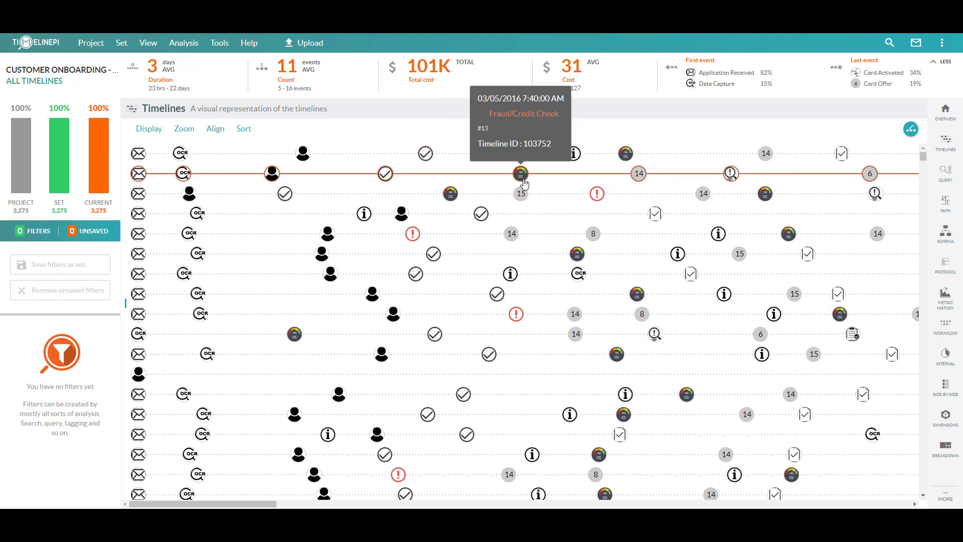
{"action": "mouse_move", "coordinate": [598, 200]}
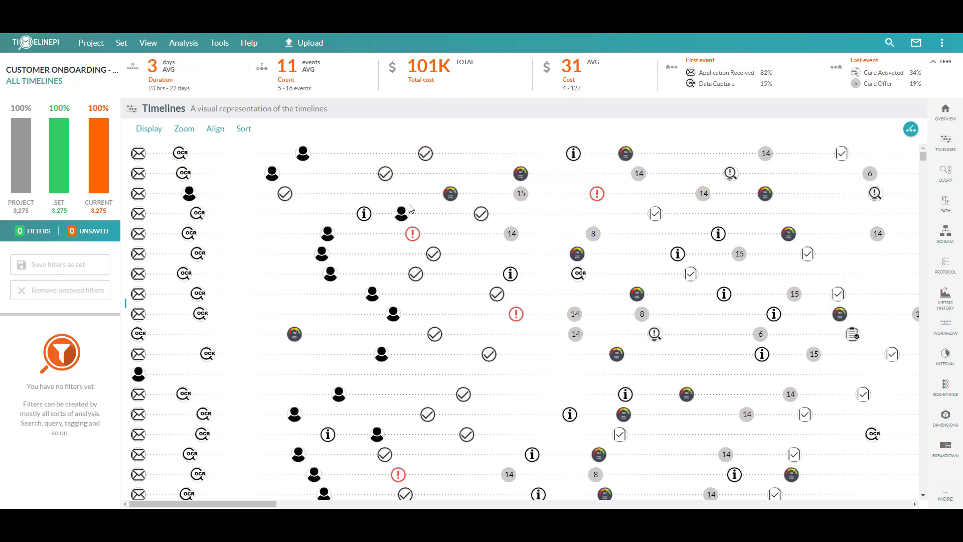
{"action": "mouse_move", "coordinate": [286, 200]}
{"action": "mouse_move", "coordinate": [942, 175]}
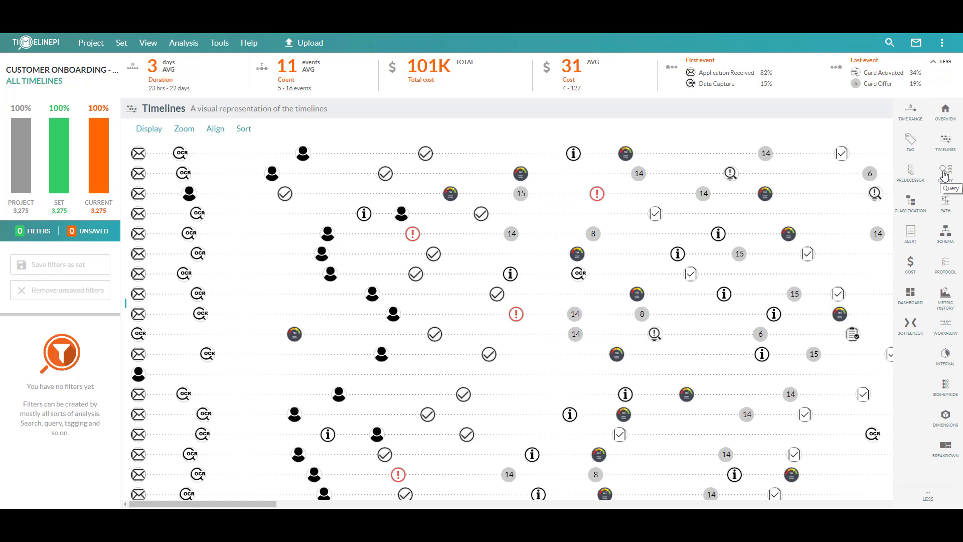
{"action": "left_click", "coordinate": [945, 173]}
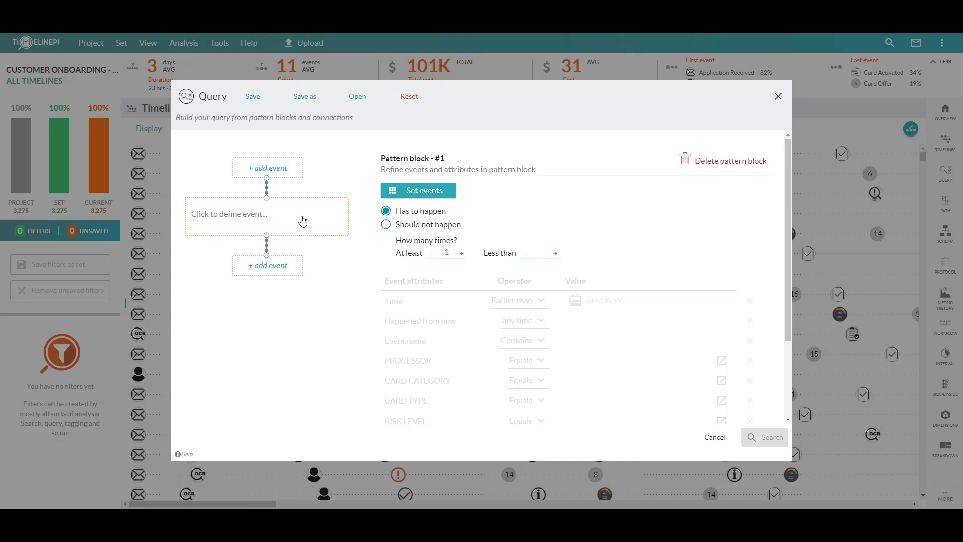
{"action": "left_click", "coordinate": [302, 220]}
{"action": "scroll", "coordinate": [373, 216], "scroll_direction": "down", "scroll_amount": 1}
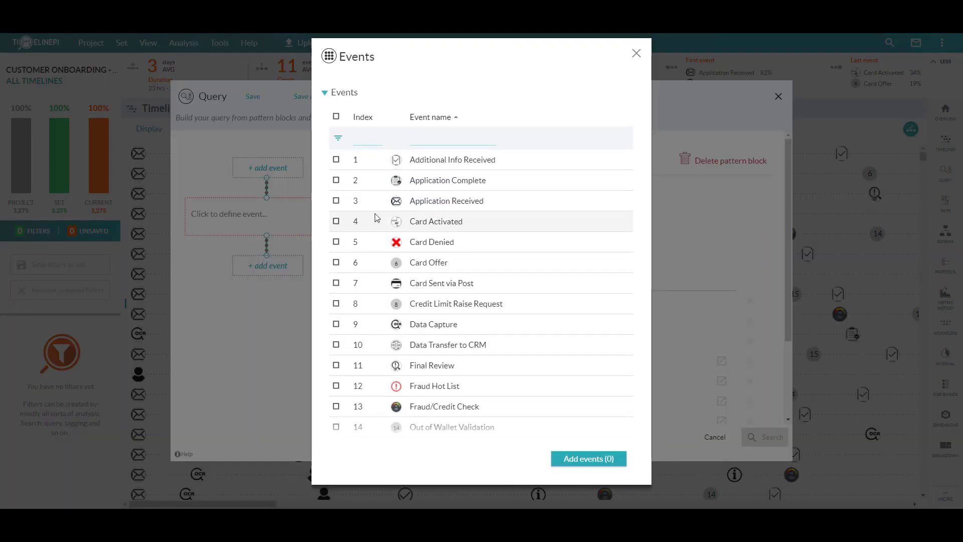
{"action": "left_click", "coordinate": [336, 200]}
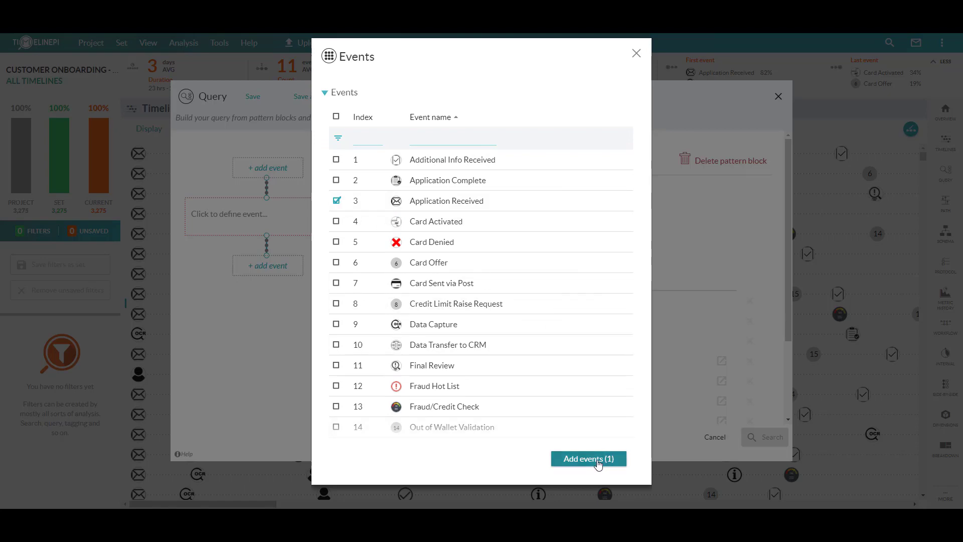
{"action": "left_click", "coordinate": [588, 459]}
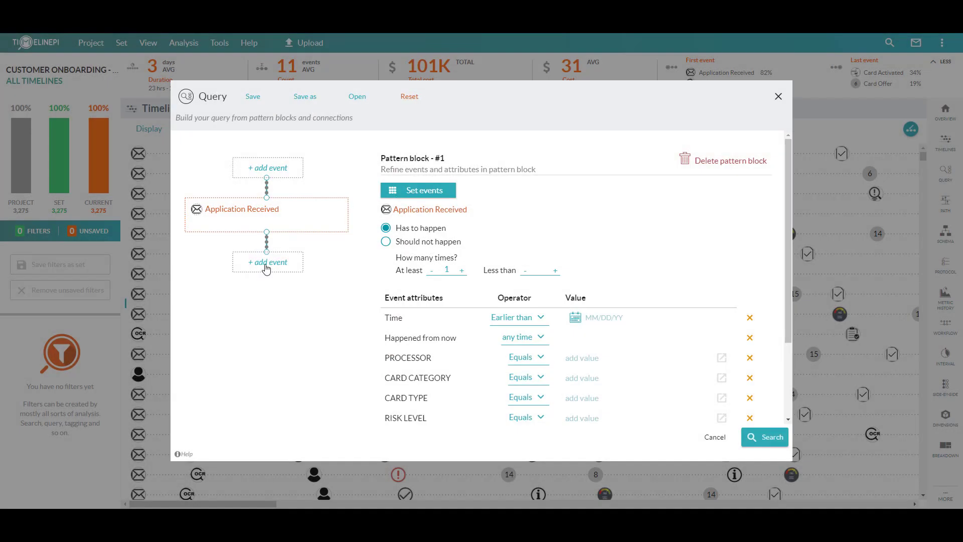
Step: Add Processor Assigned and Fraud/Credit Check as the second and third events
{"action": "left_click", "coordinate": [298, 284]}
{"action": "left_click", "coordinate": [314, 279]}
{"action": "scroll", "coordinate": [374, 281], "scroll_direction": "down", "scroll_amount": 3}
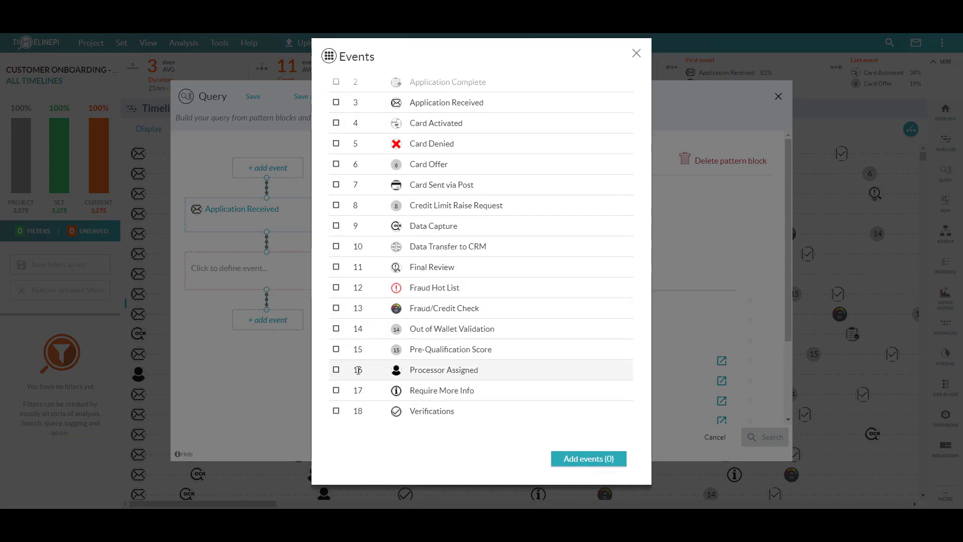
{"action": "left_click", "coordinate": [358, 369]}
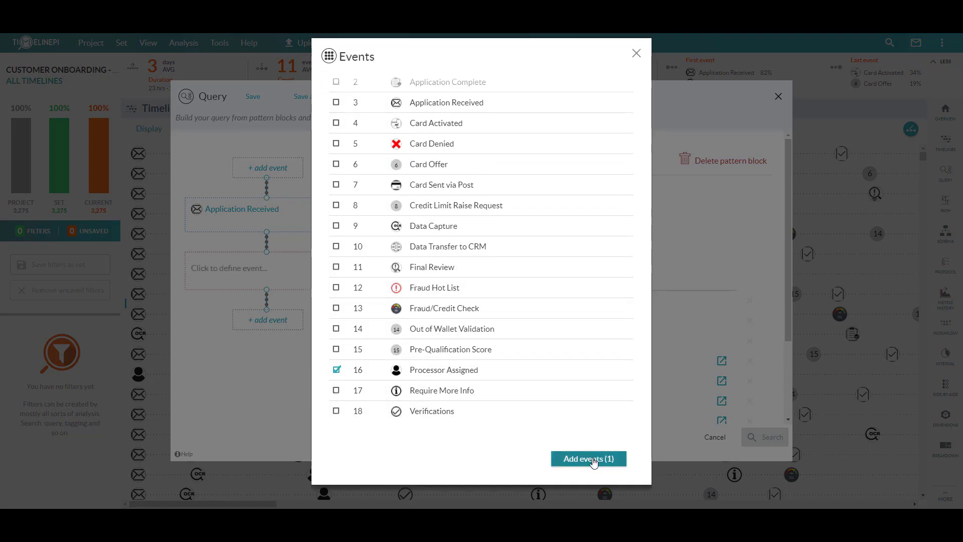
{"action": "left_click", "coordinate": [589, 458]}
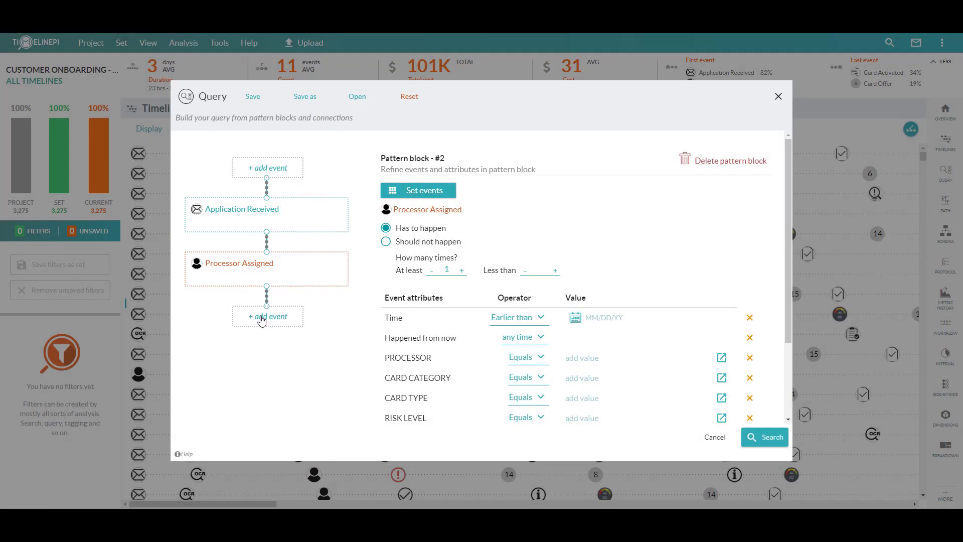
{"action": "left_click", "coordinate": [261, 320]}
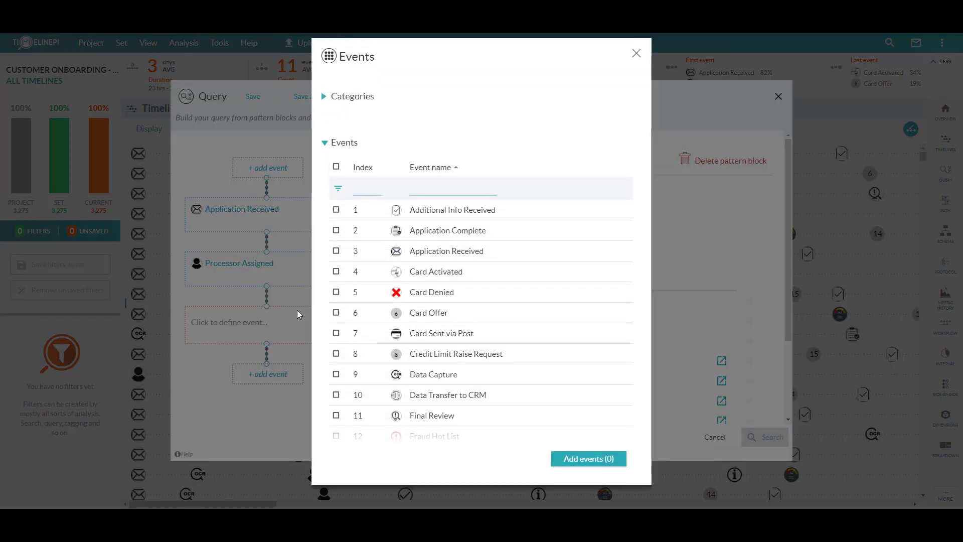
{"action": "scroll", "coordinate": [378, 319], "scroll_direction": "down", "scroll_amount": 1}
{"action": "scroll", "coordinate": [378, 319], "scroll_direction": "down", "scroll_amount": 2}
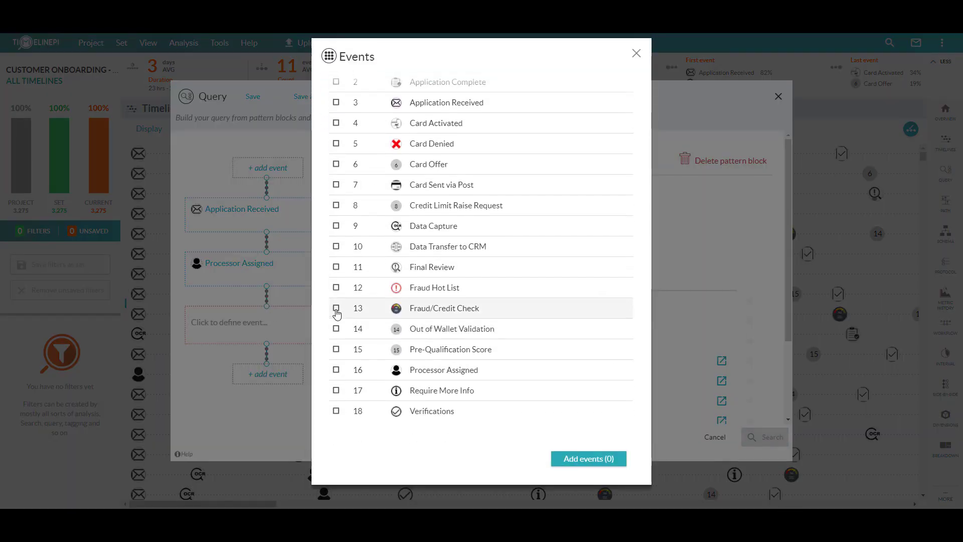
{"action": "left_click", "coordinate": [336, 307]}
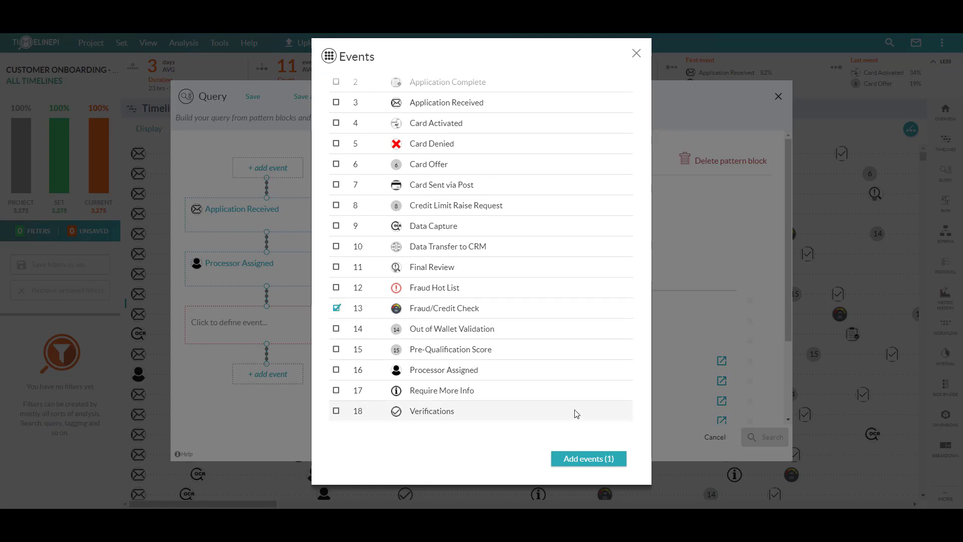
{"action": "left_click", "coordinate": [597, 459]}
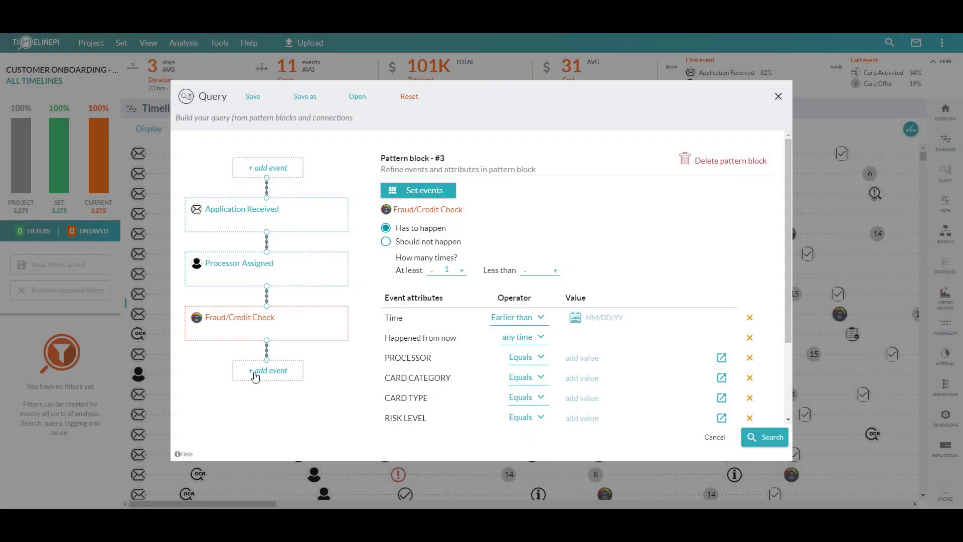
Step: Add Card Offer as the final event and set Fraud/Credit Check to 'Should not happen'
{"action": "left_click", "coordinate": [277, 385]}
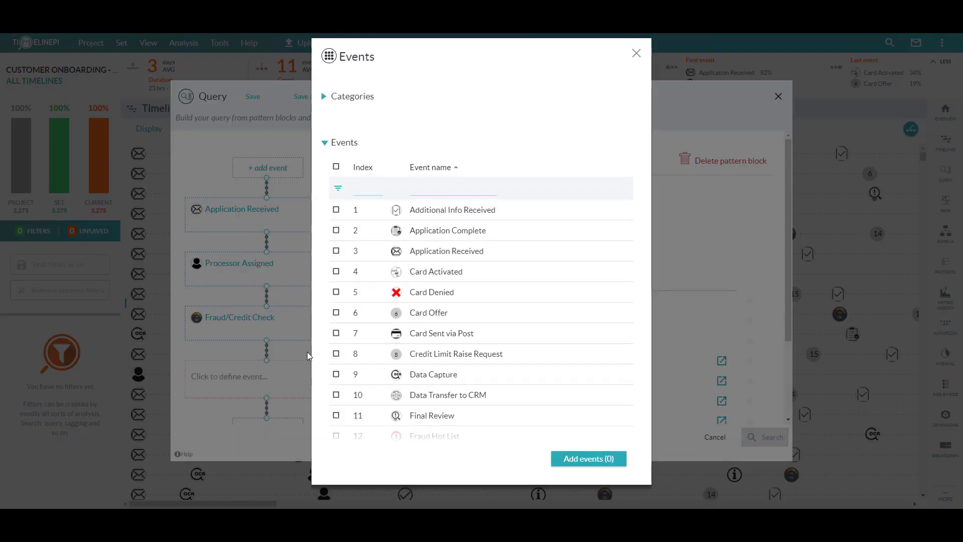
{"action": "left_click", "coordinate": [335, 313]}
{"action": "left_click", "coordinate": [595, 452]}
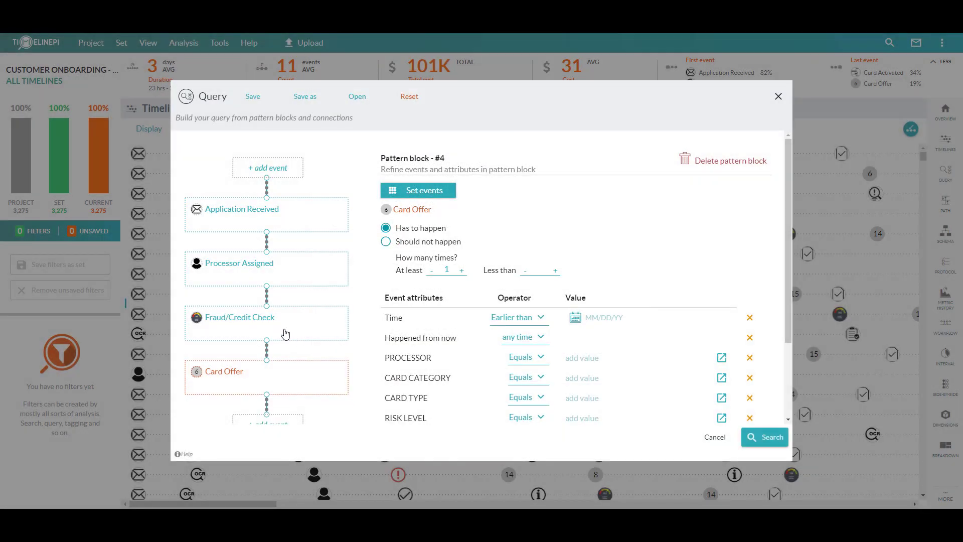
{"action": "left_click", "coordinate": [283, 332]}
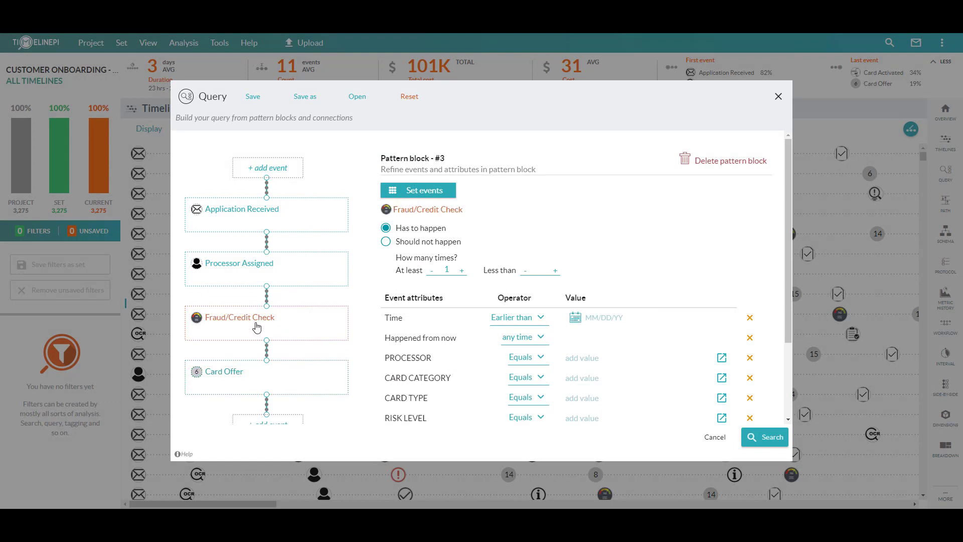
{"action": "left_click", "coordinate": [386, 241]}
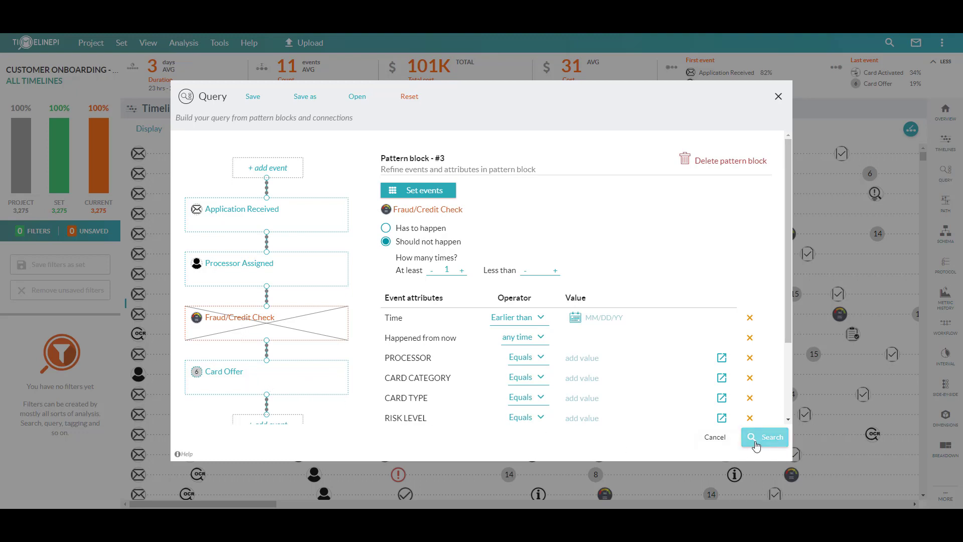
Step: Search with the query, filtering the Customer Onboarding timelines to 104 matches (3.2%)
{"action": "left_click", "coordinate": [760, 444]}
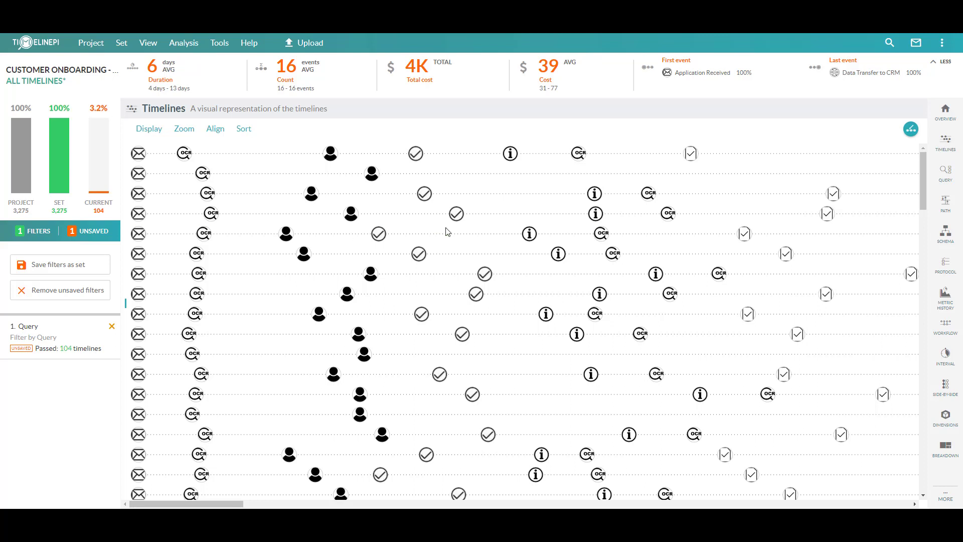
{"action": "left_click", "coordinate": [943, 175]}
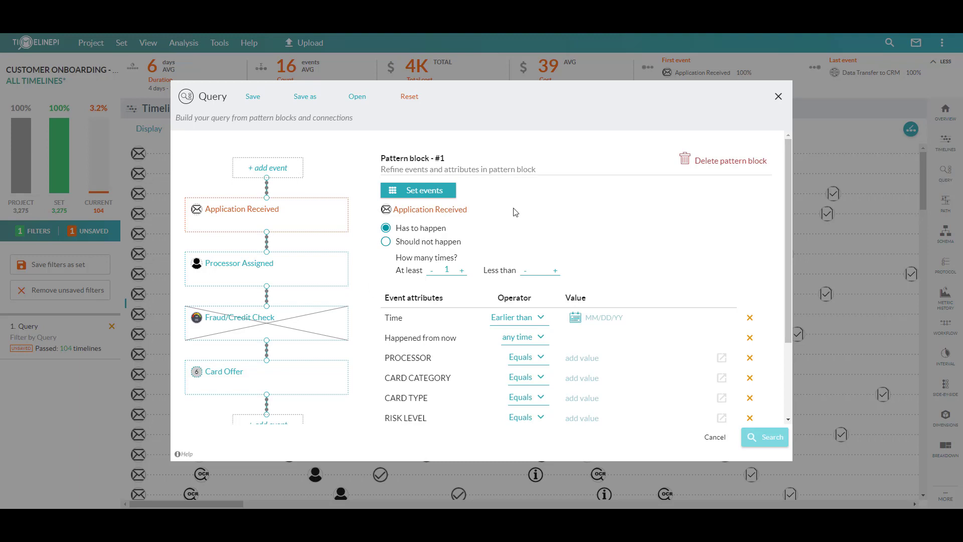
Step: Remove the Query filter, then edit the Missing Fraud Check alert under Tools > Alerts
{"action": "left_click", "coordinate": [777, 99]}
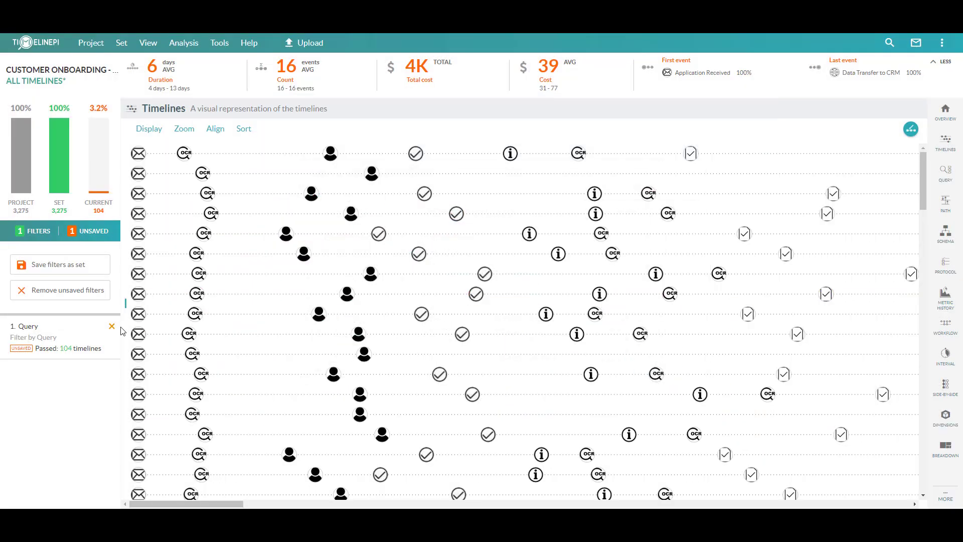
{"action": "left_click", "coordinate": [111, 327]}
{"action": "left_click", "coordinate": [219, 43]}
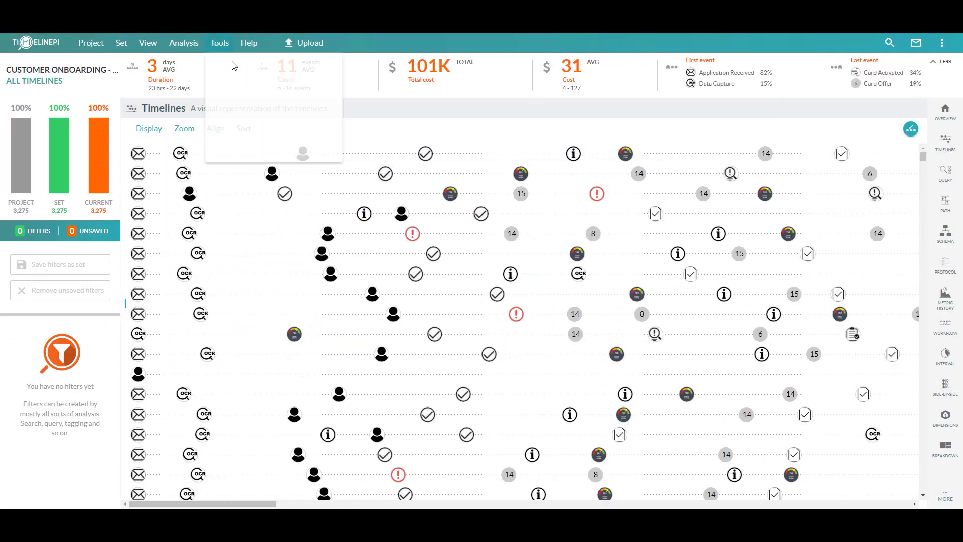
{"action": "left_click", "coordinate": [264, 119]}
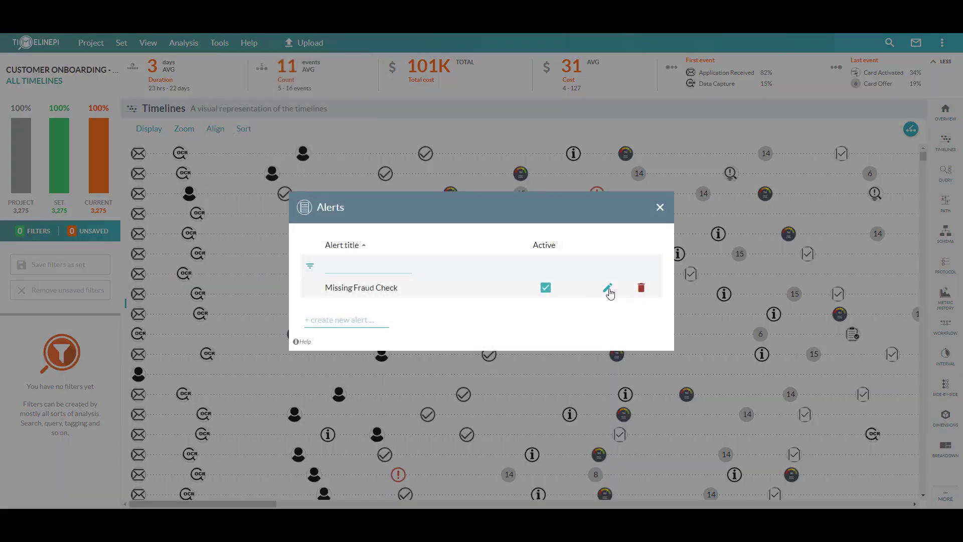
{"action": "left_click", "coordinate": [607, 288]}
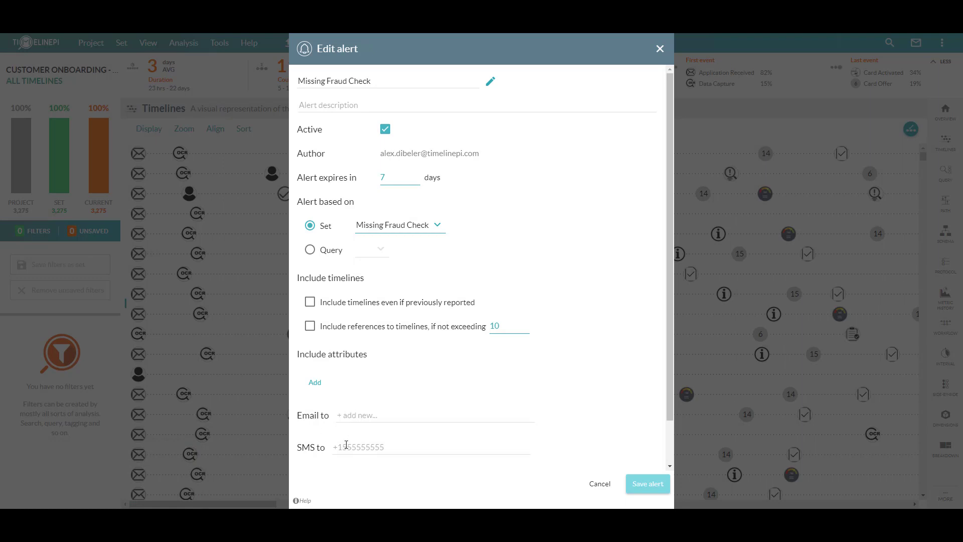
Step: Scroll down to review the Missing Fraud Check alert settings
{"action": "scroll", "coordinate": [345, 442], "scroll_direction": "down", "scroll_amount": 2}
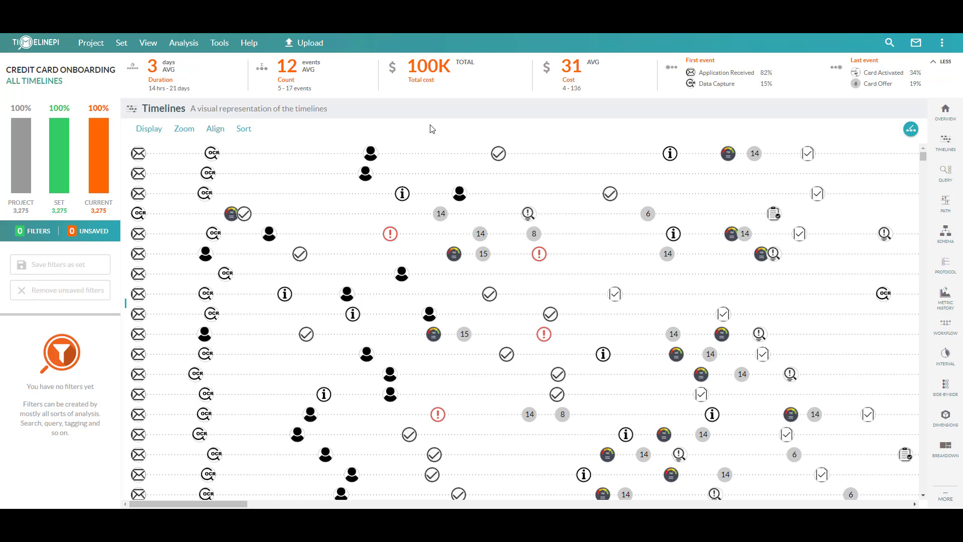
{"action": "mouse_move", "coordinate": [937, 178]}
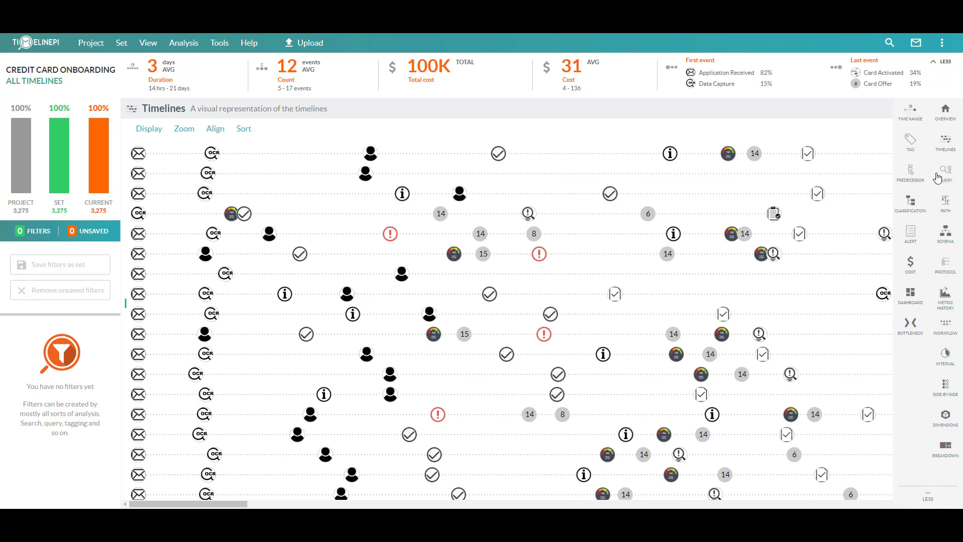
{"action": "left_click", "coordinate": [942, 175]}
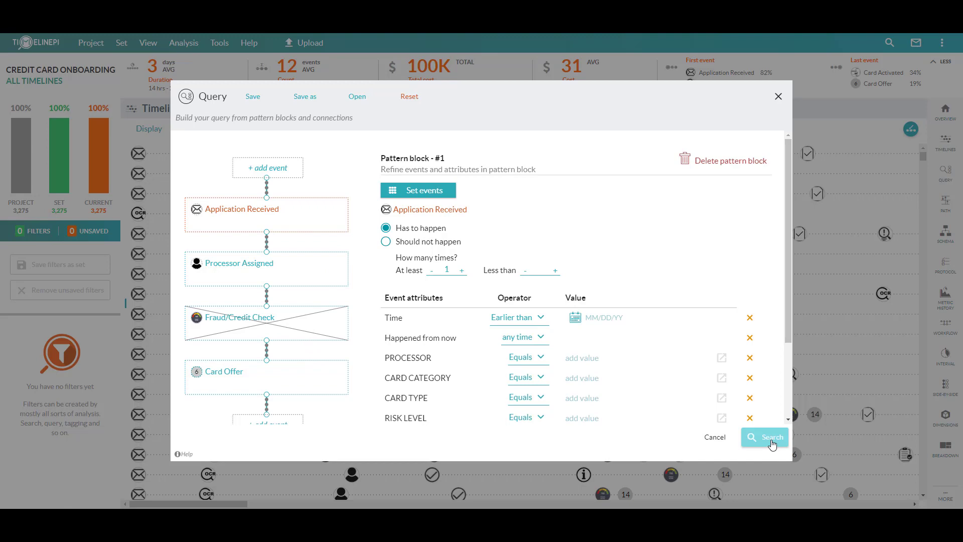
{"action": "left_click", "coordinate": [771, 444]}
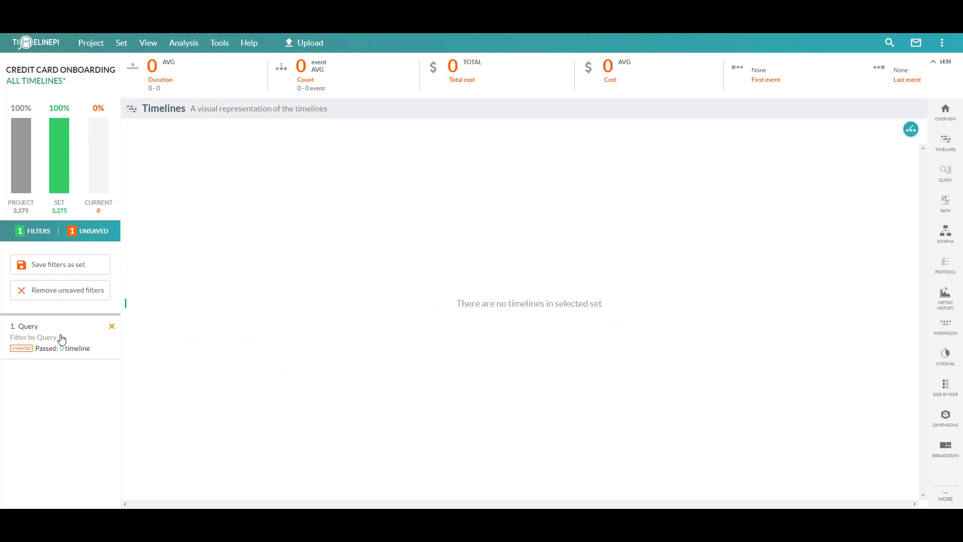
{"action": "left_click", "coordinate": [112, 328]}
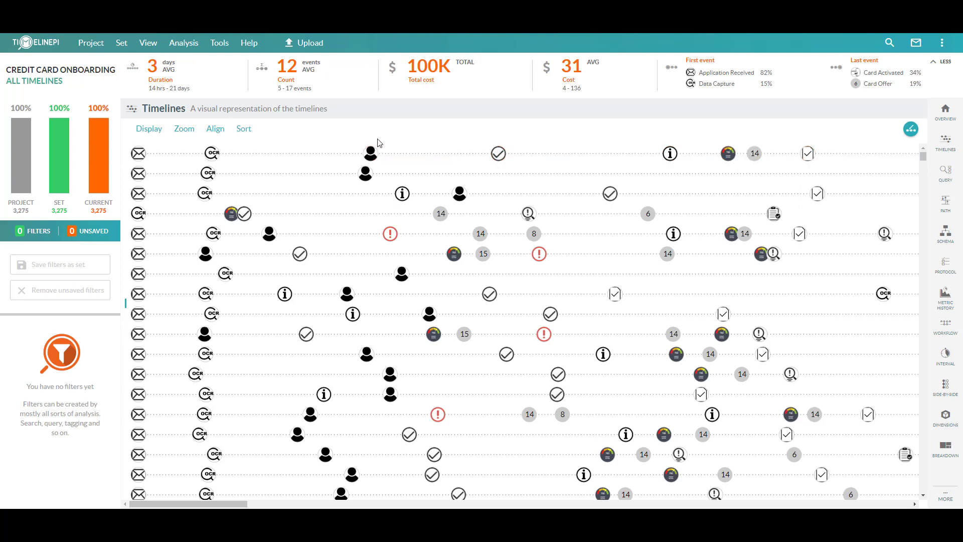